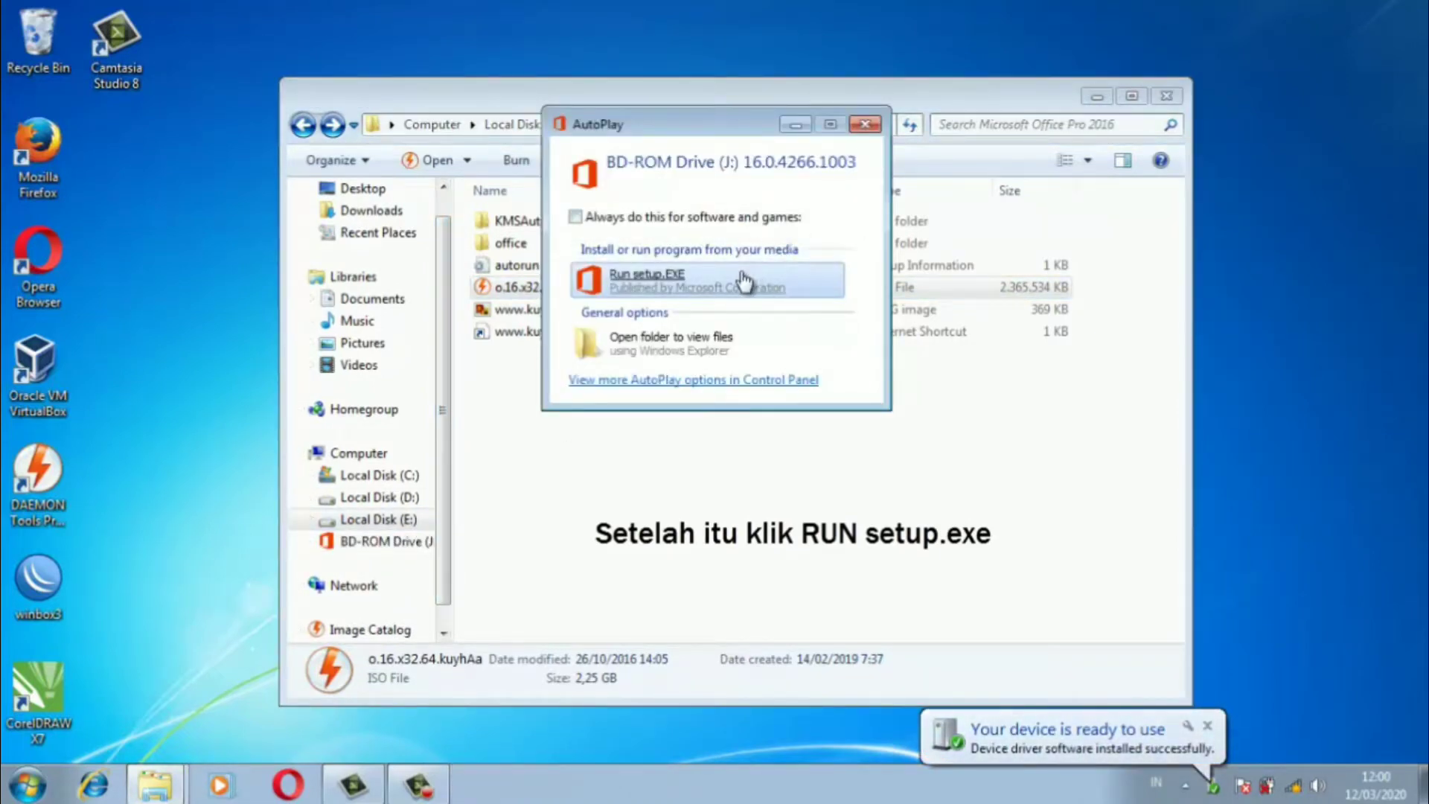
Step: Run setup.EXE from the mounted Office disc to install Office, and close the installer once it finishes
left_click(744, 281)
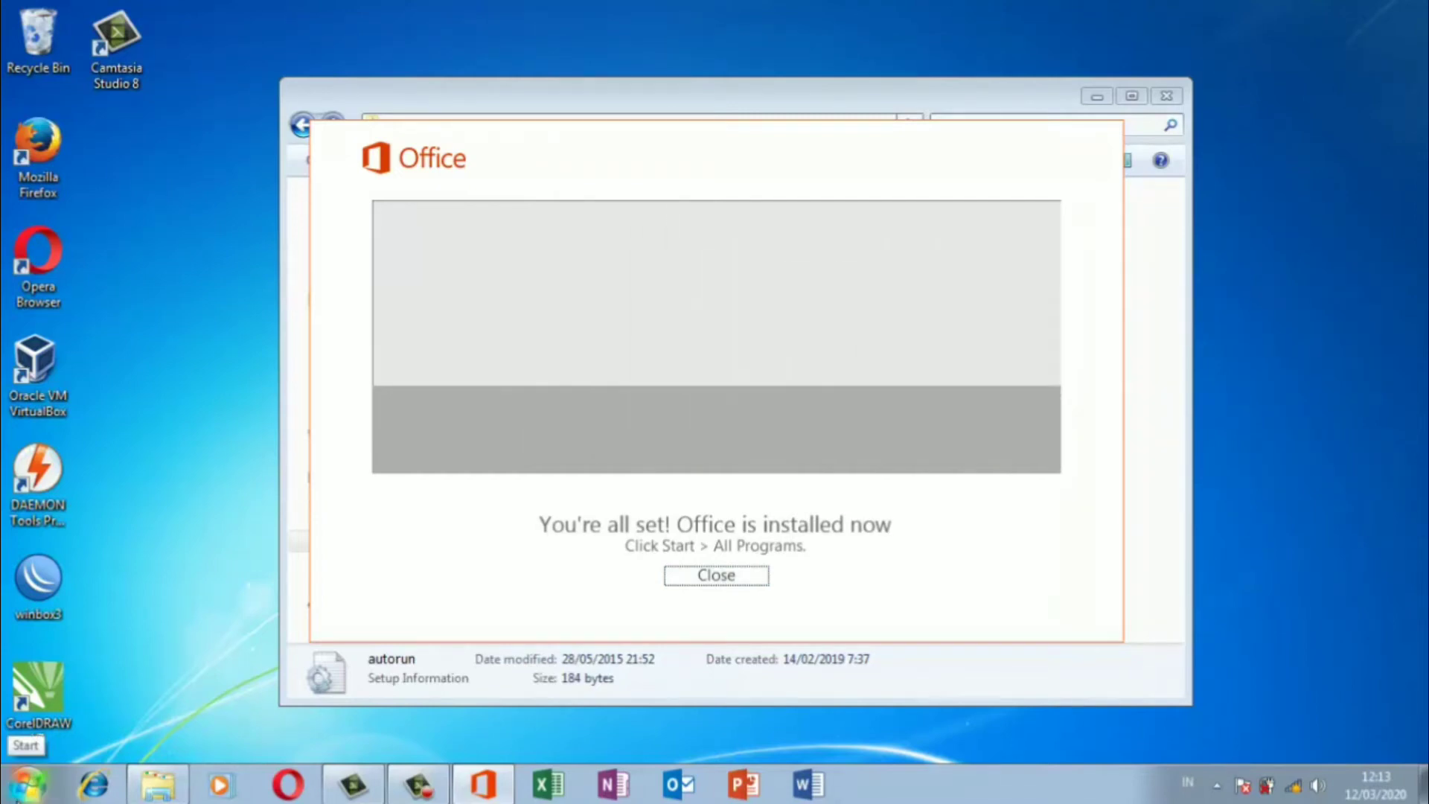
left_click(28, 783)
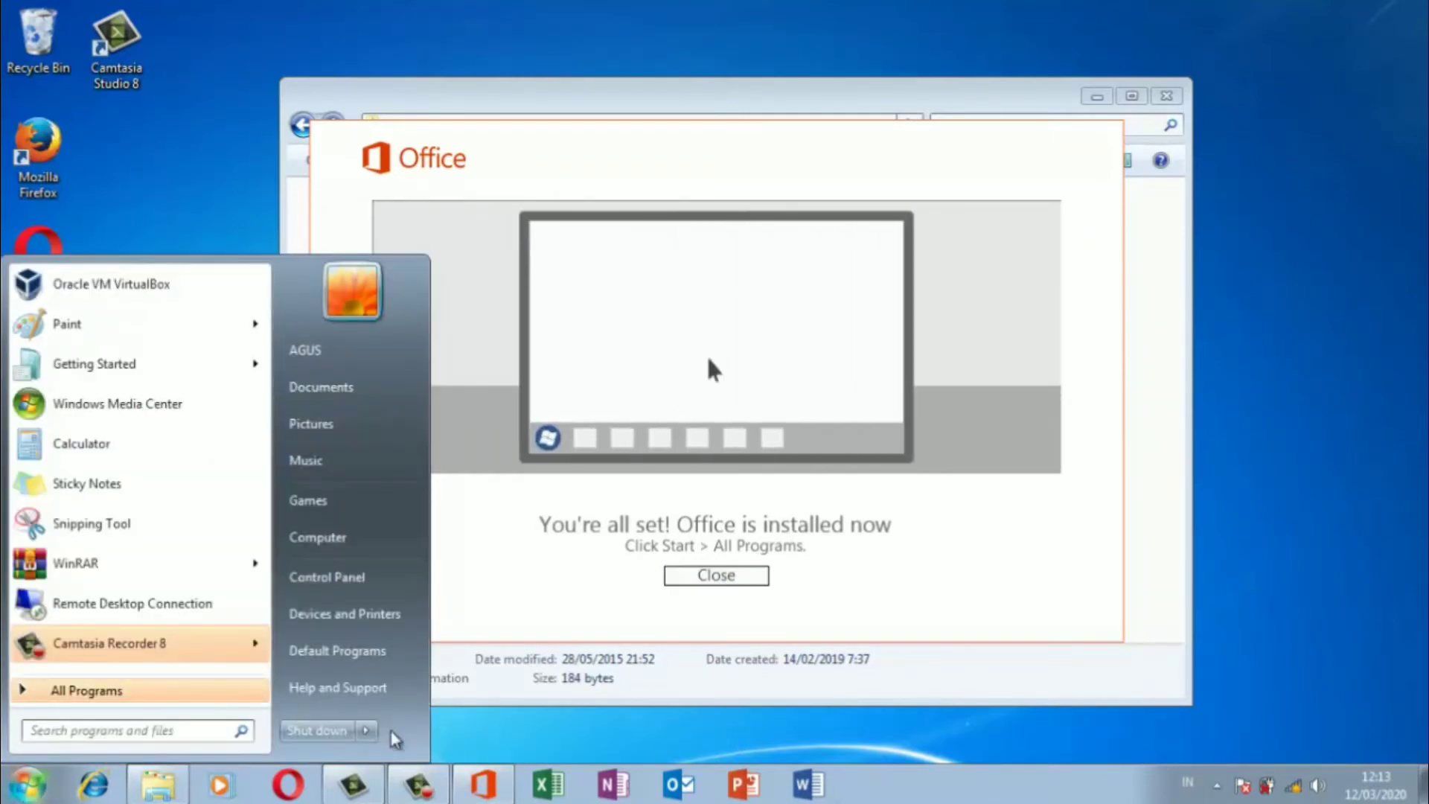
left_click(666, 618)
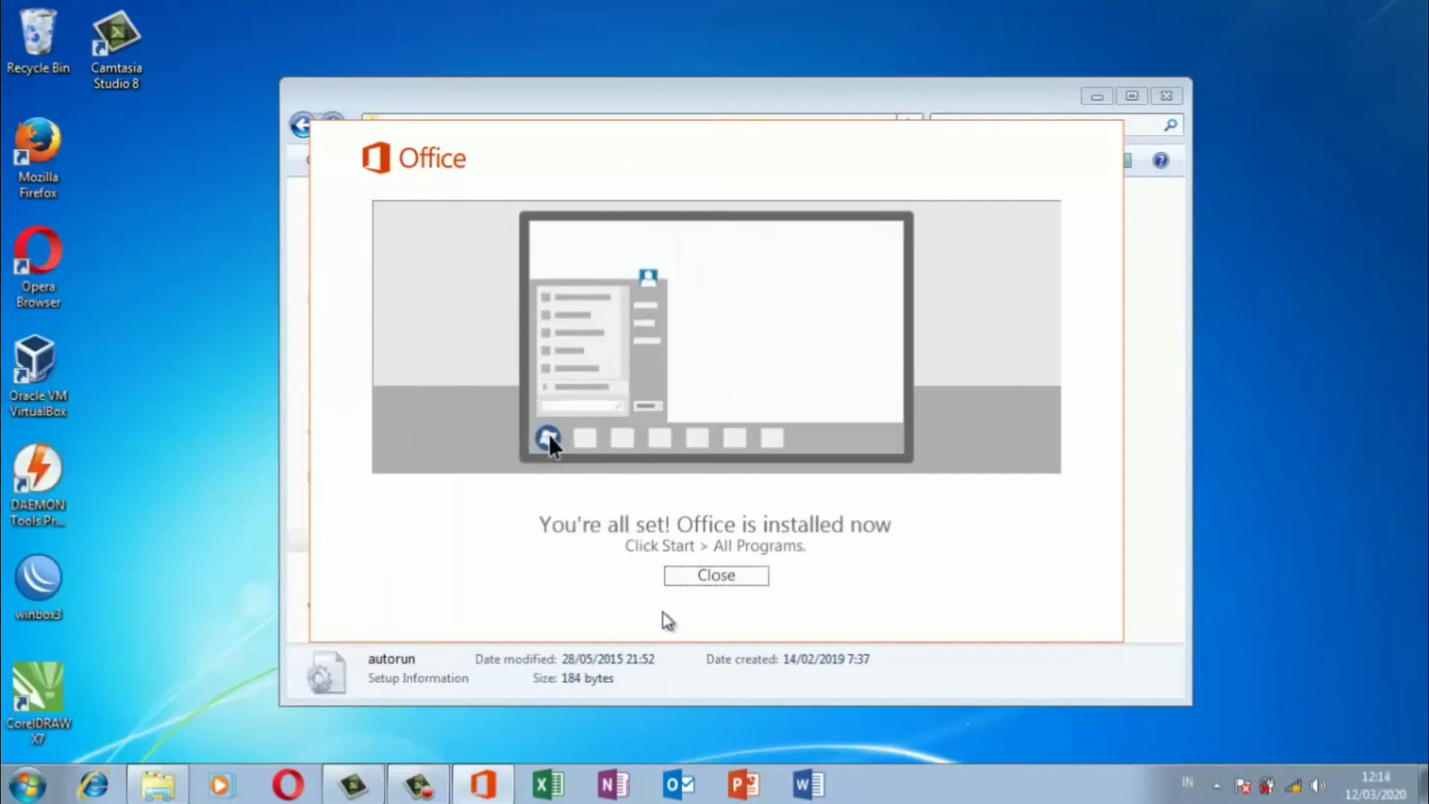
left_click(710, 579)
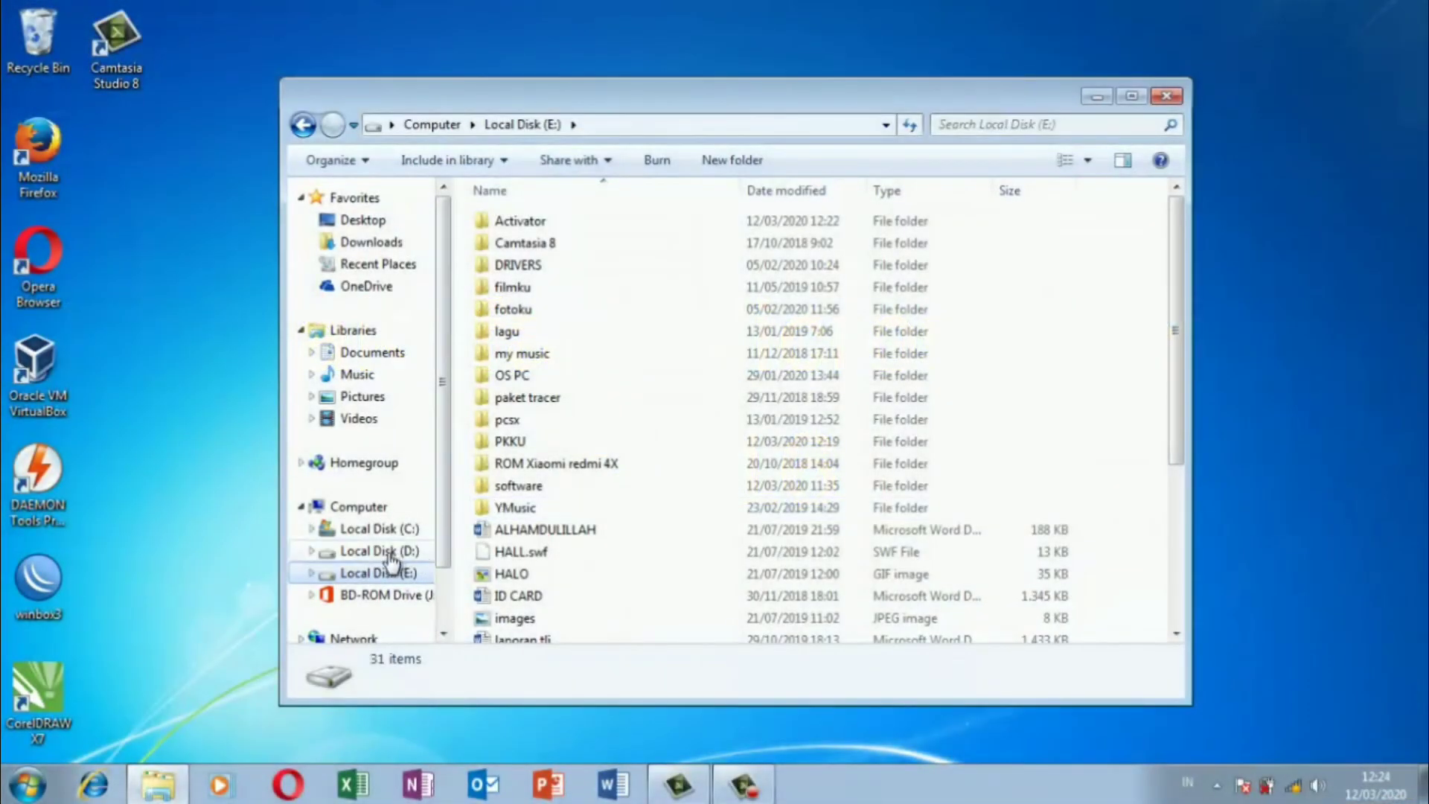
Step: Open the Activator folder on Local Disk (E:)
double_click(533, 223)
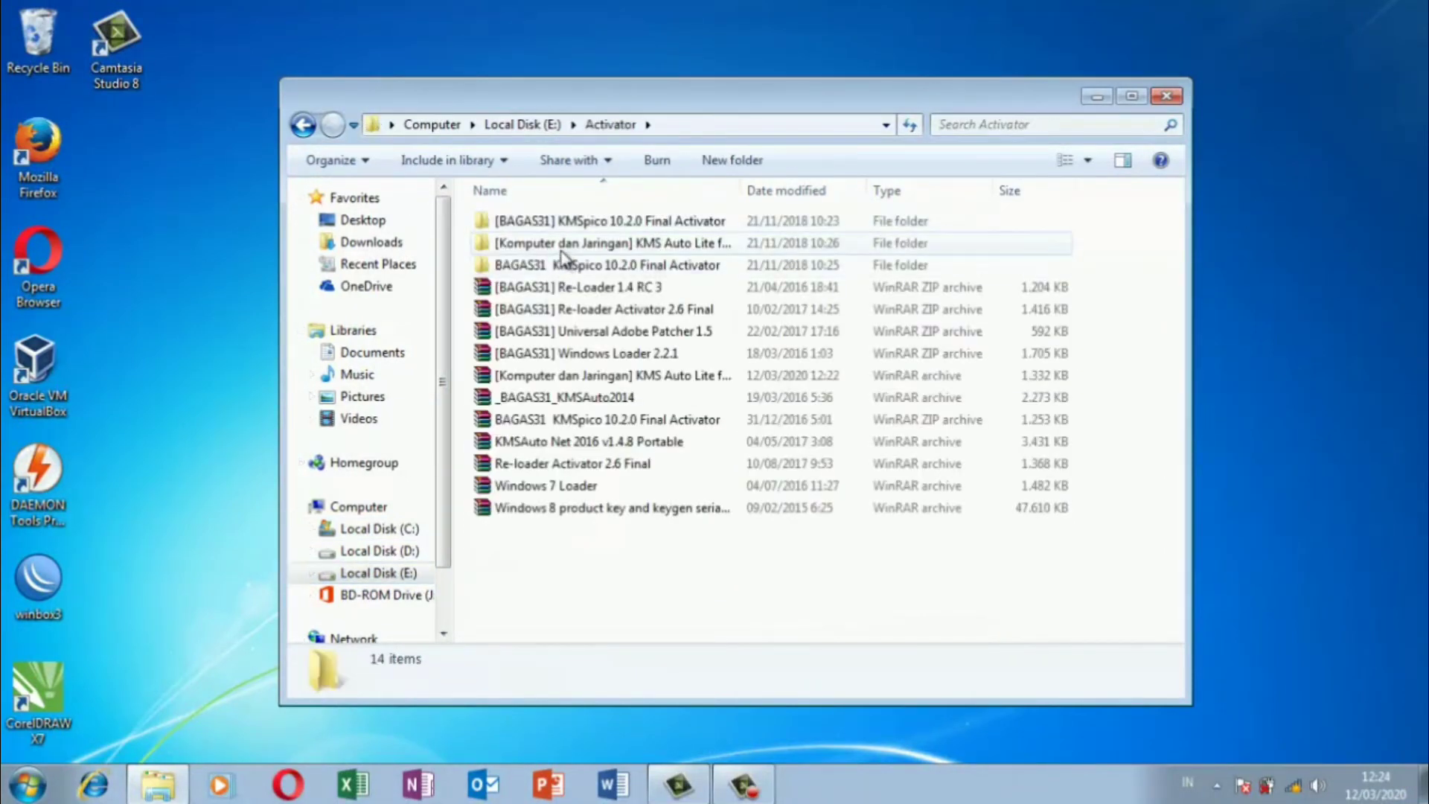
double_click(560, 250)
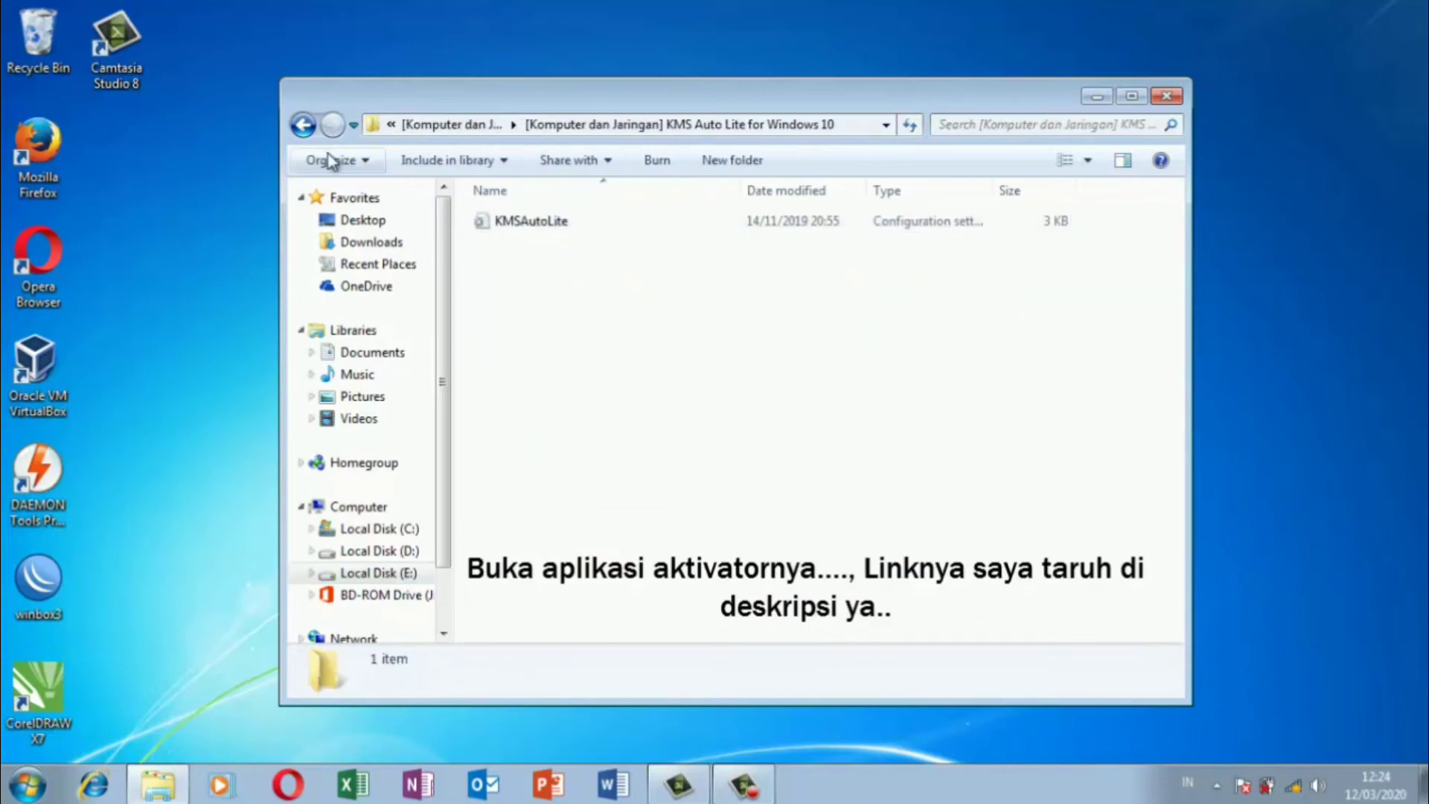
left_click(314, 130)
left_click(314, 129)
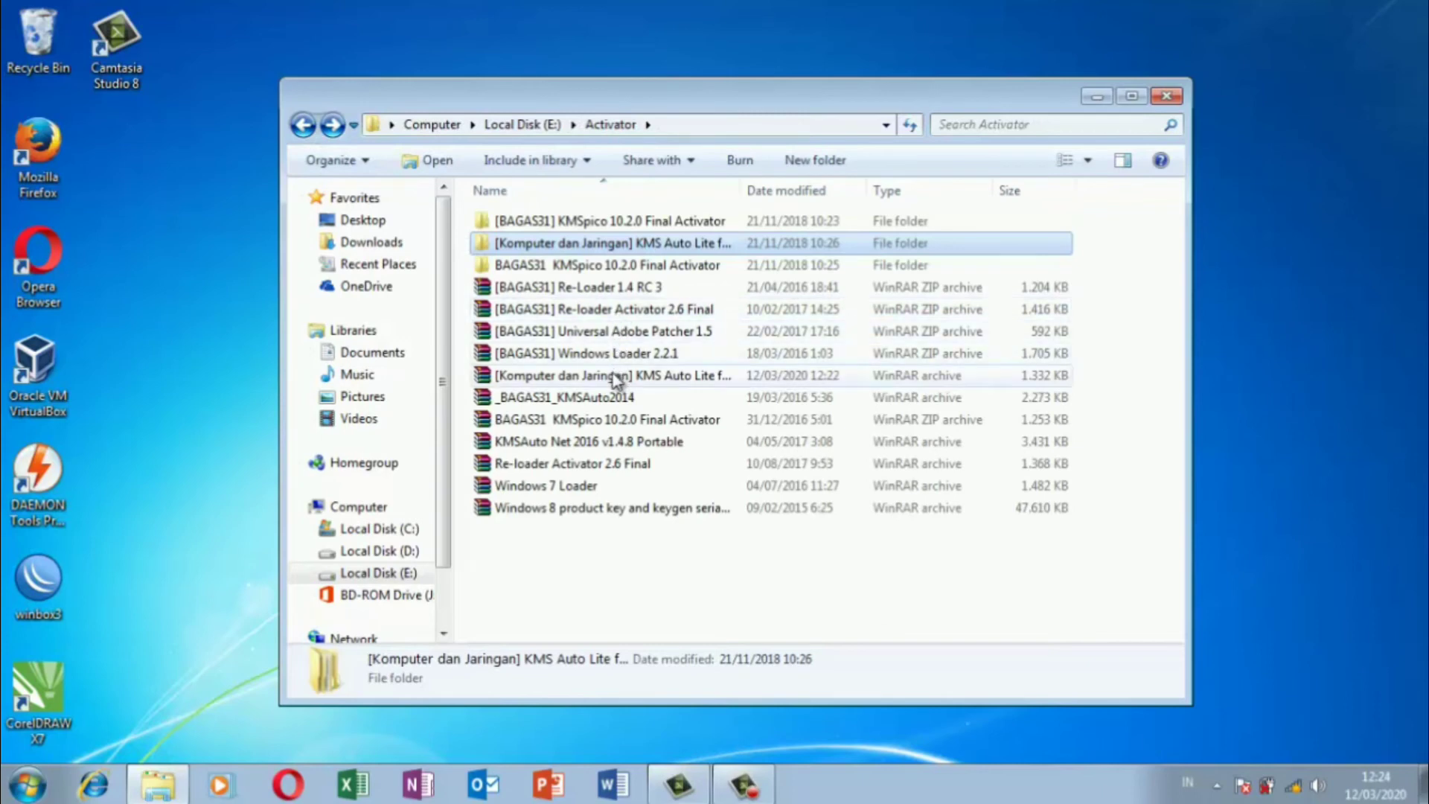
Step: Open the "[Komputer dan Jaringan] KMS Auto Lite for Windows 10" archive, dismiss the WinRAR notice, and run KMSAuto.exe from its inner folder
left_click(615, 378)
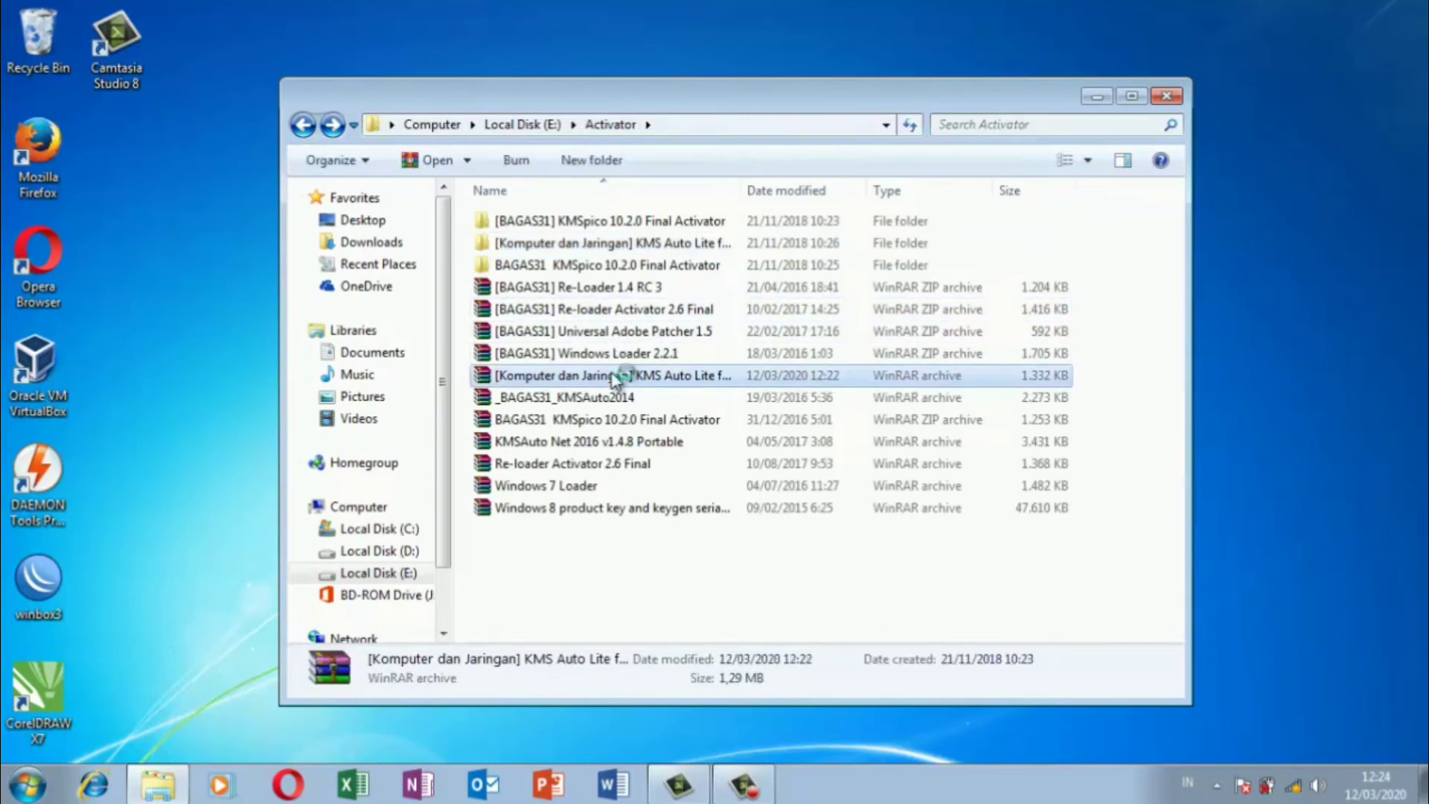
double_click(615, 378)
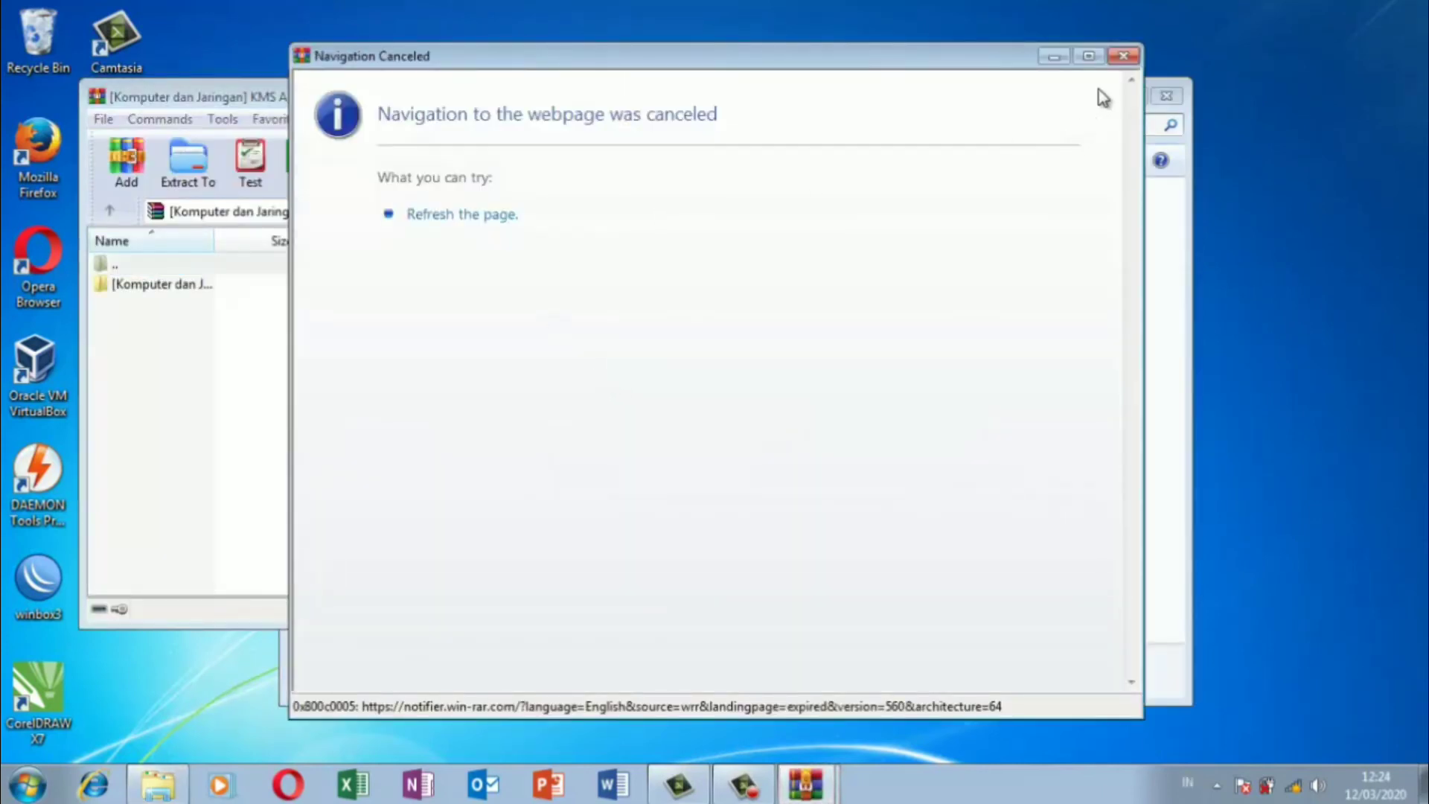
left_click(1124, 56)
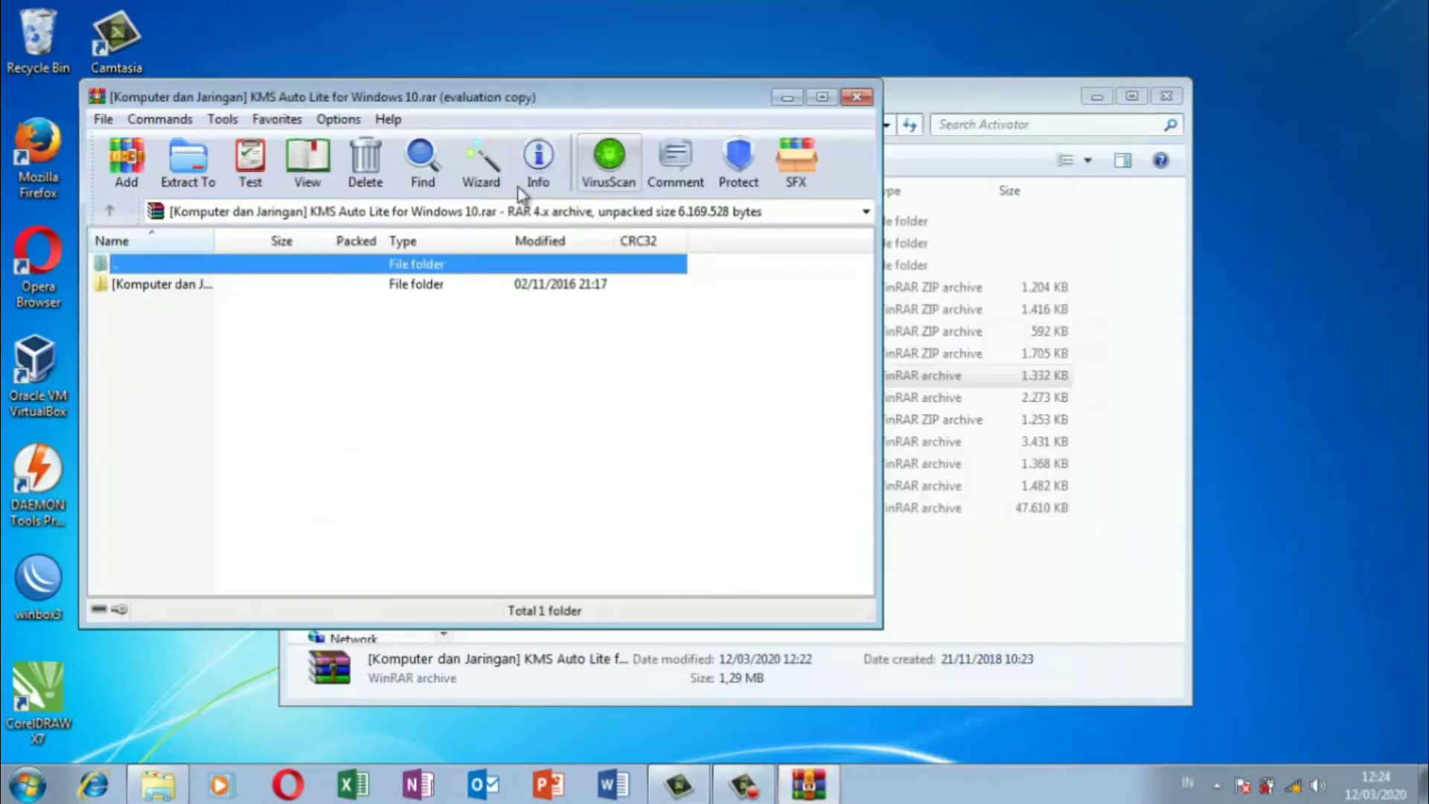
double_click(167, 279)
double_click(163, 286)
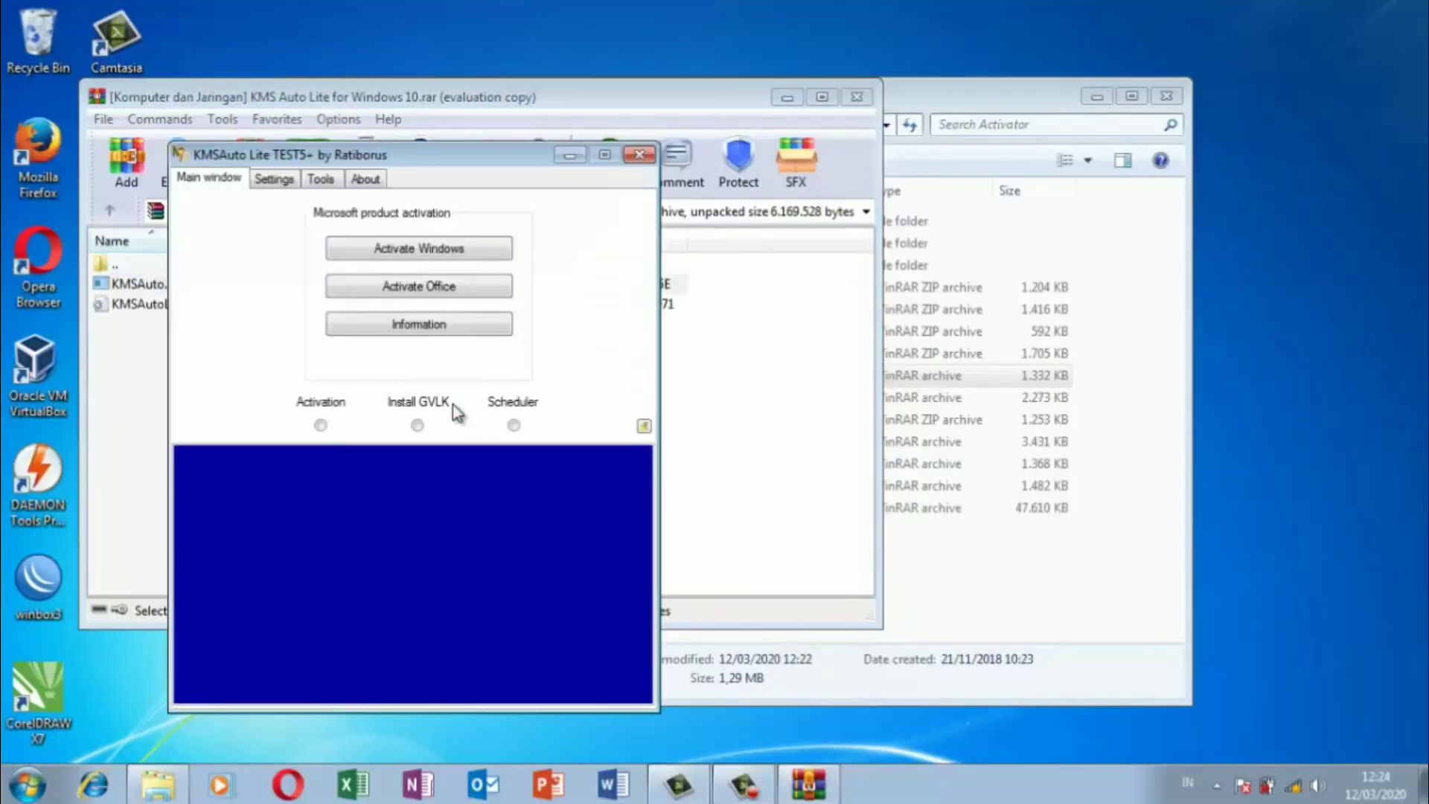
Step: Run the Office activation in KMSAuto Lite and close the tool when it completes
left_click(477, 294)
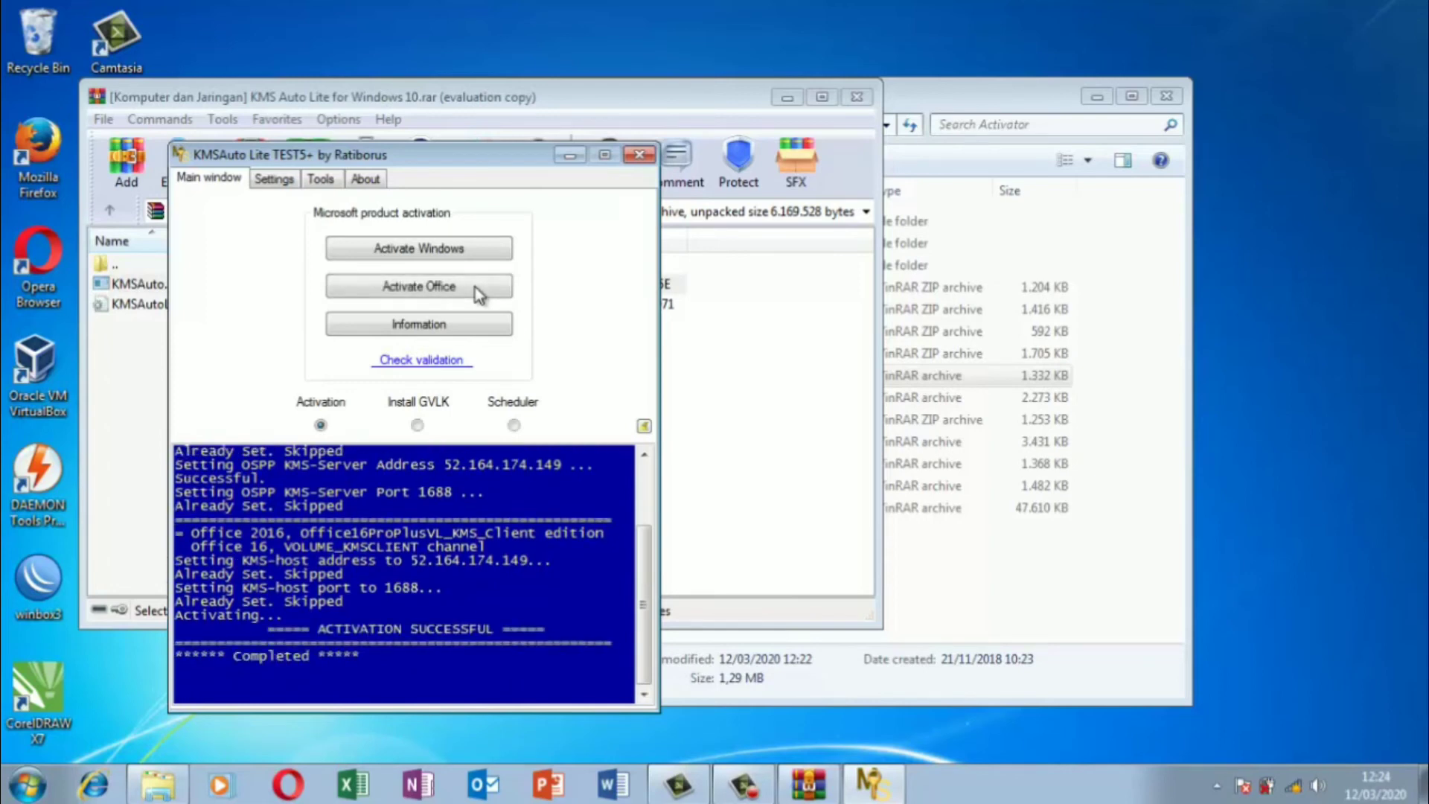
left_click(639, 154)
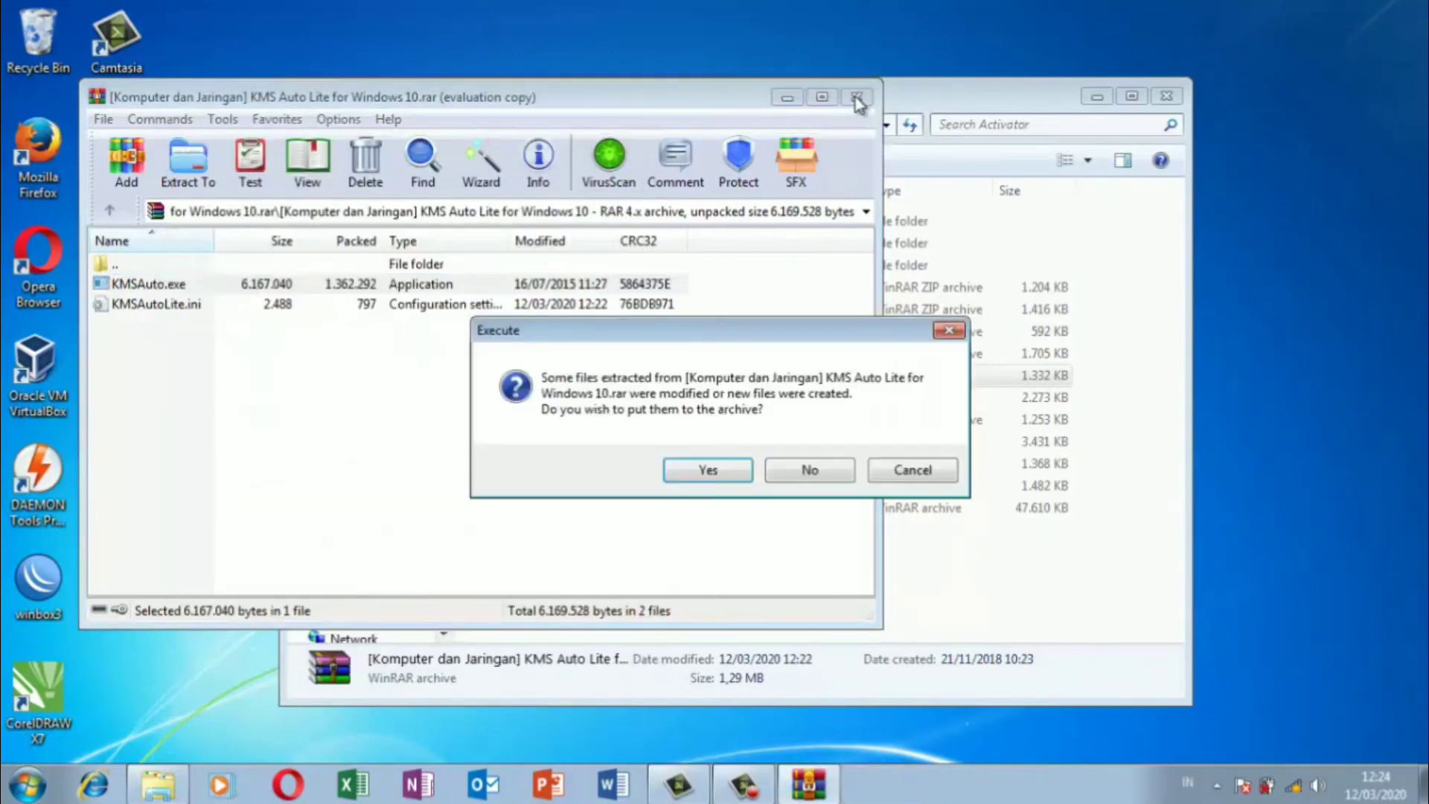
Step: Decline putting the modified files back into the archive, and close the archive and Activator folder windows
left_click(810, 471)
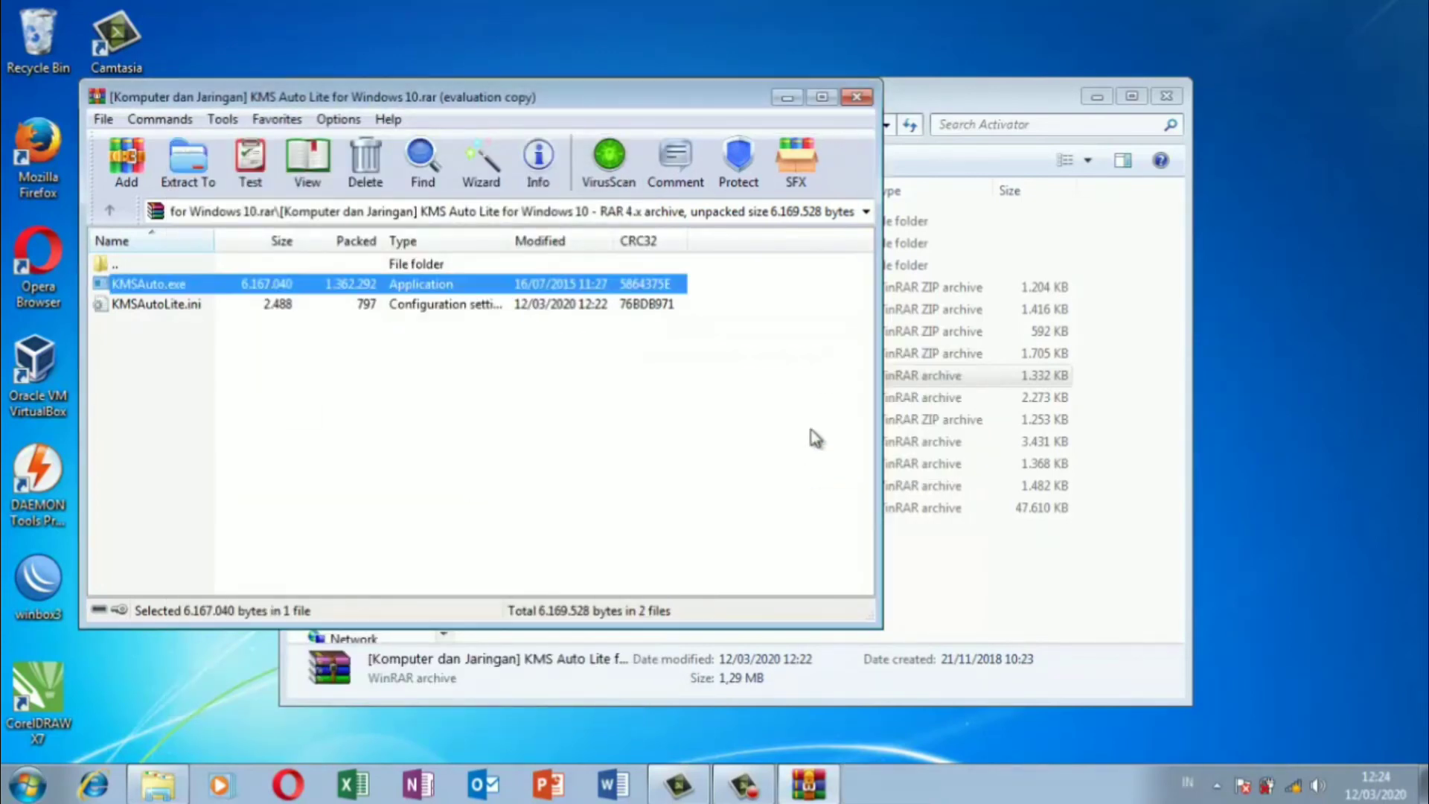
left_click(857, 98)
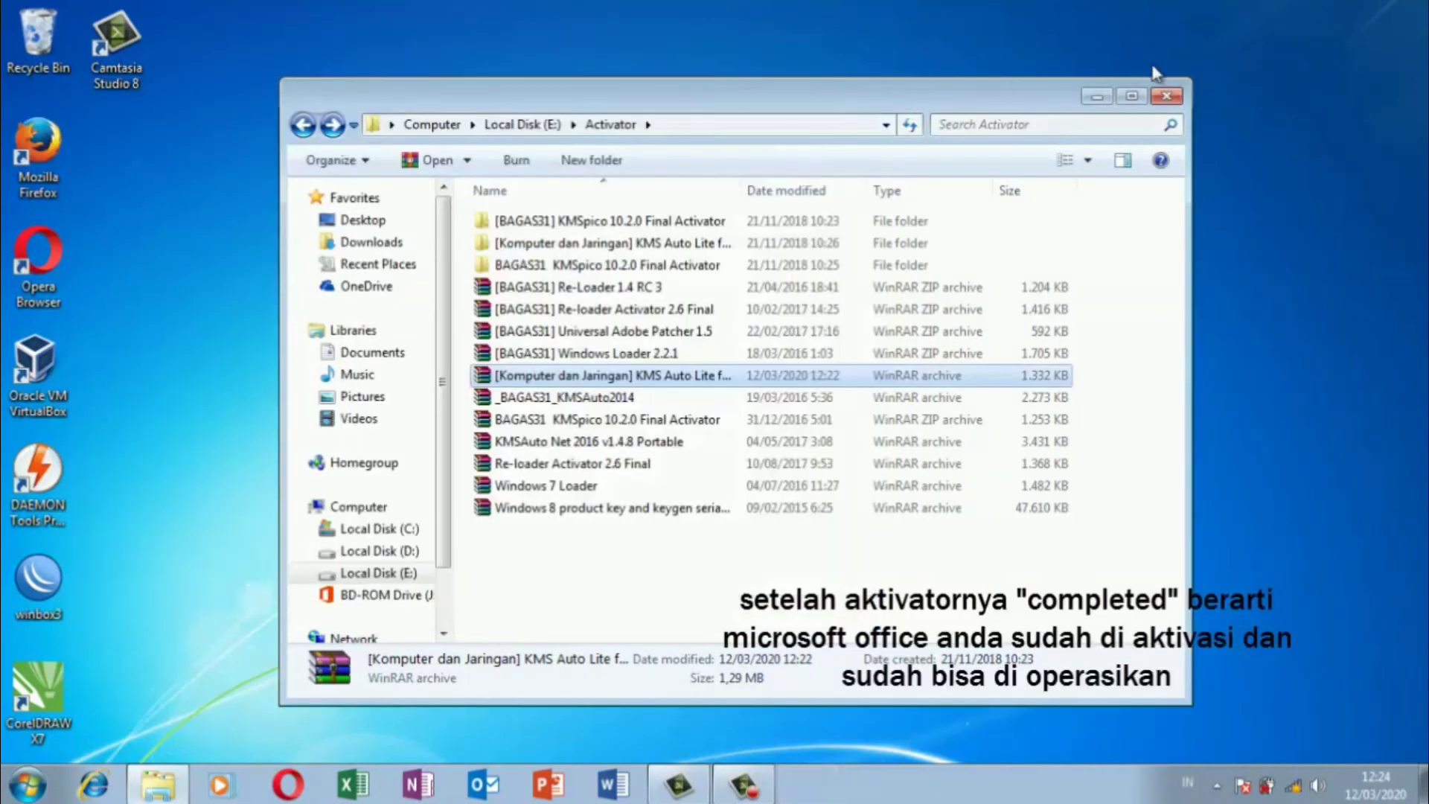
left_click(1169, 93)
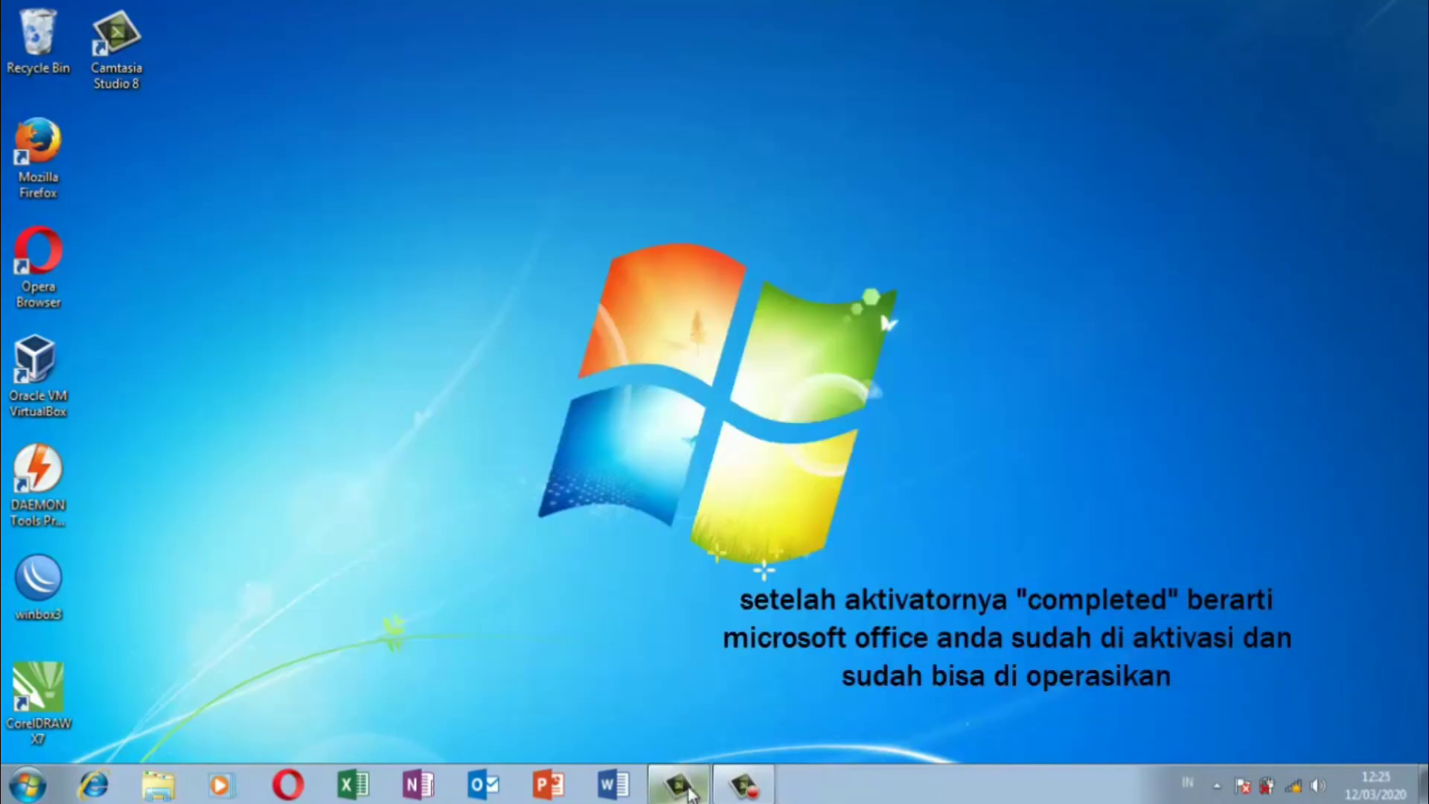
Step: Start Word and create a blank document
left_click(620, 785)
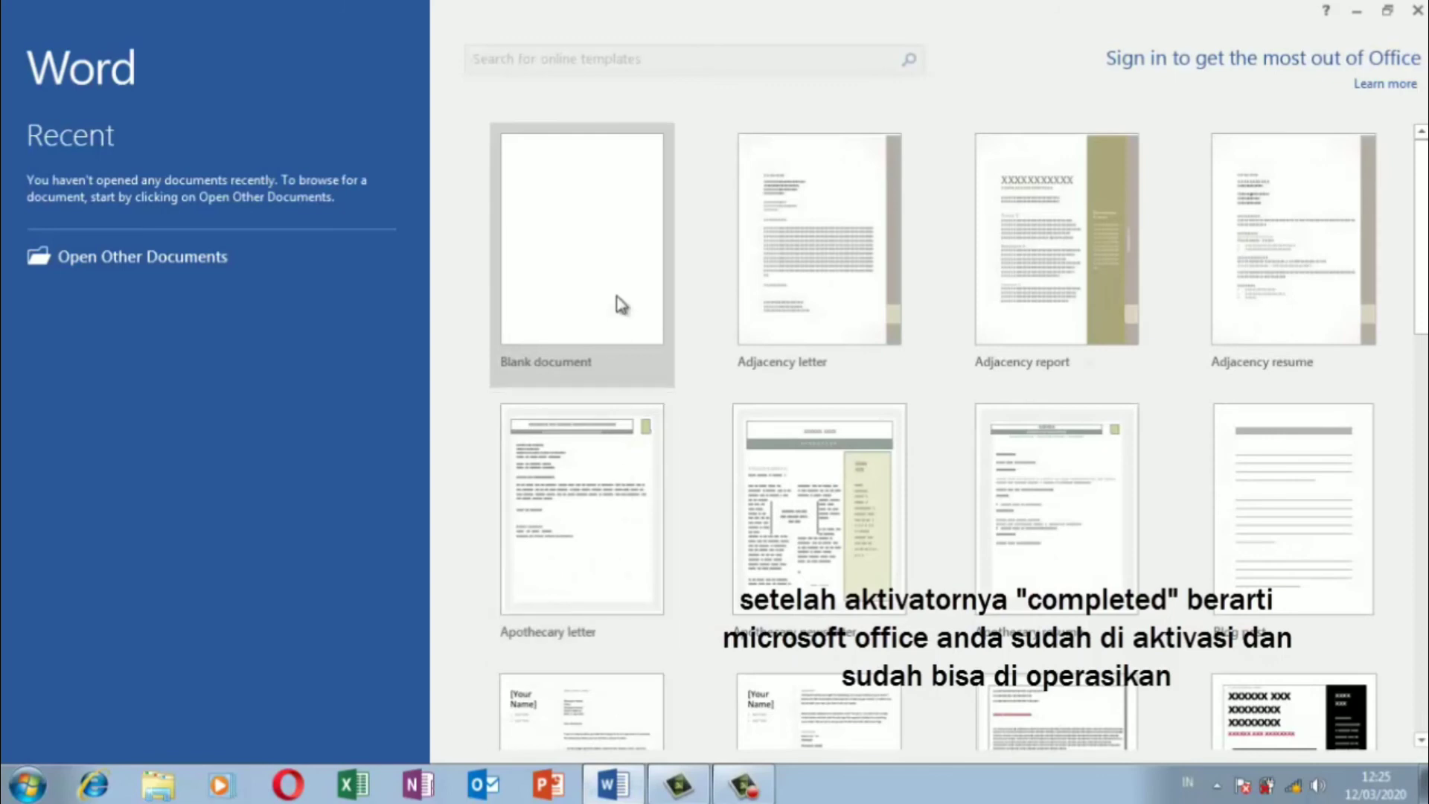
left_click(621, 303)
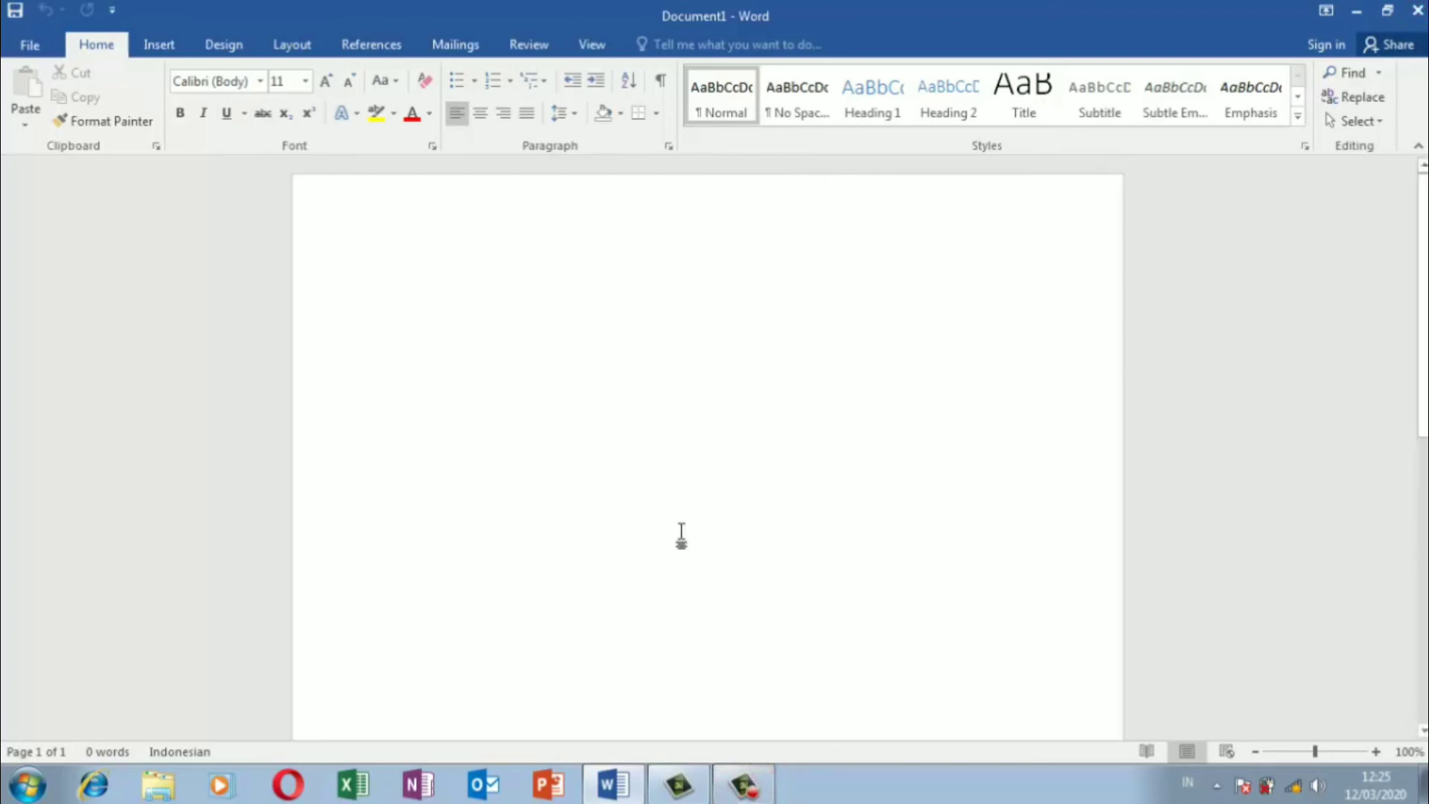
type("ja")
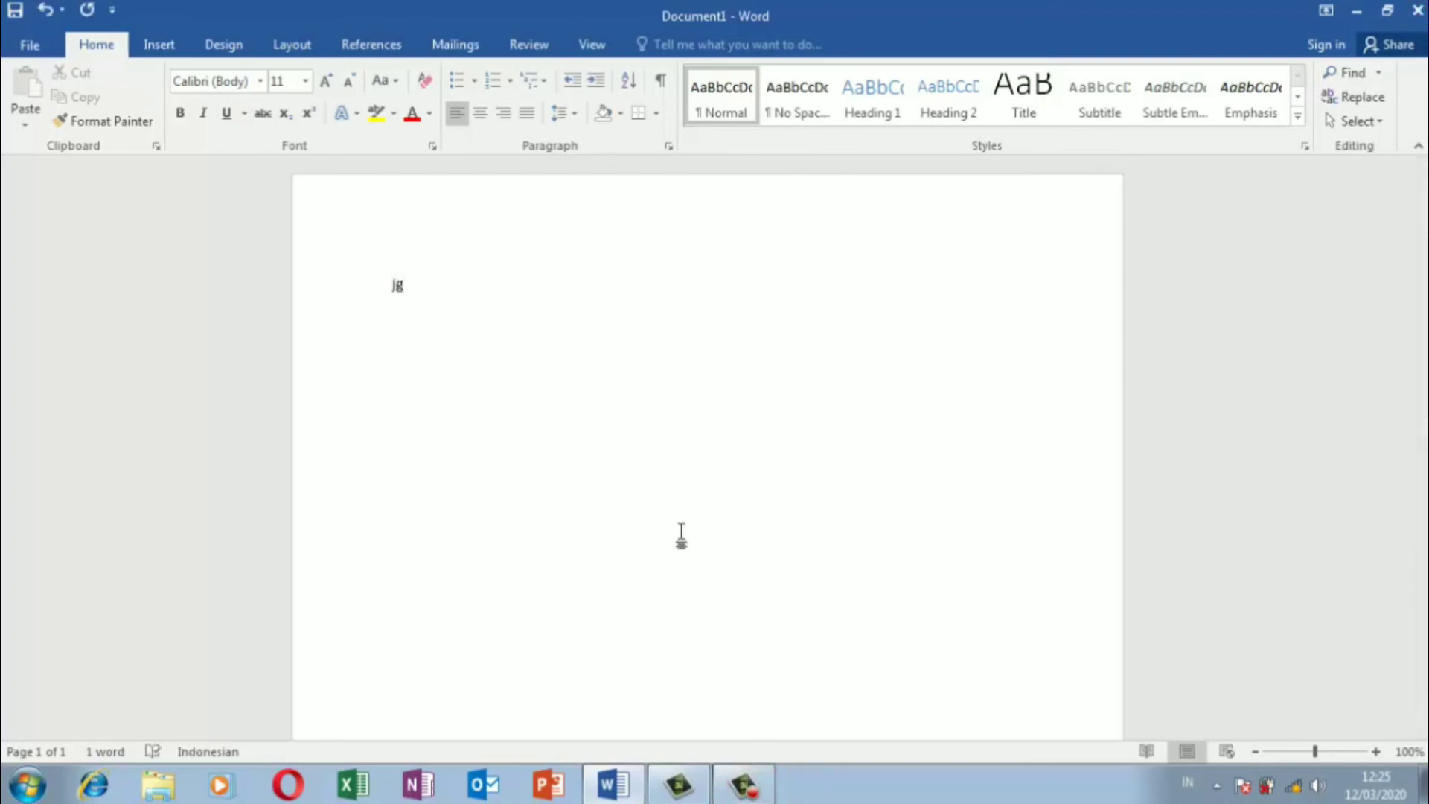
key("BackSpace")
key("BackSpace")
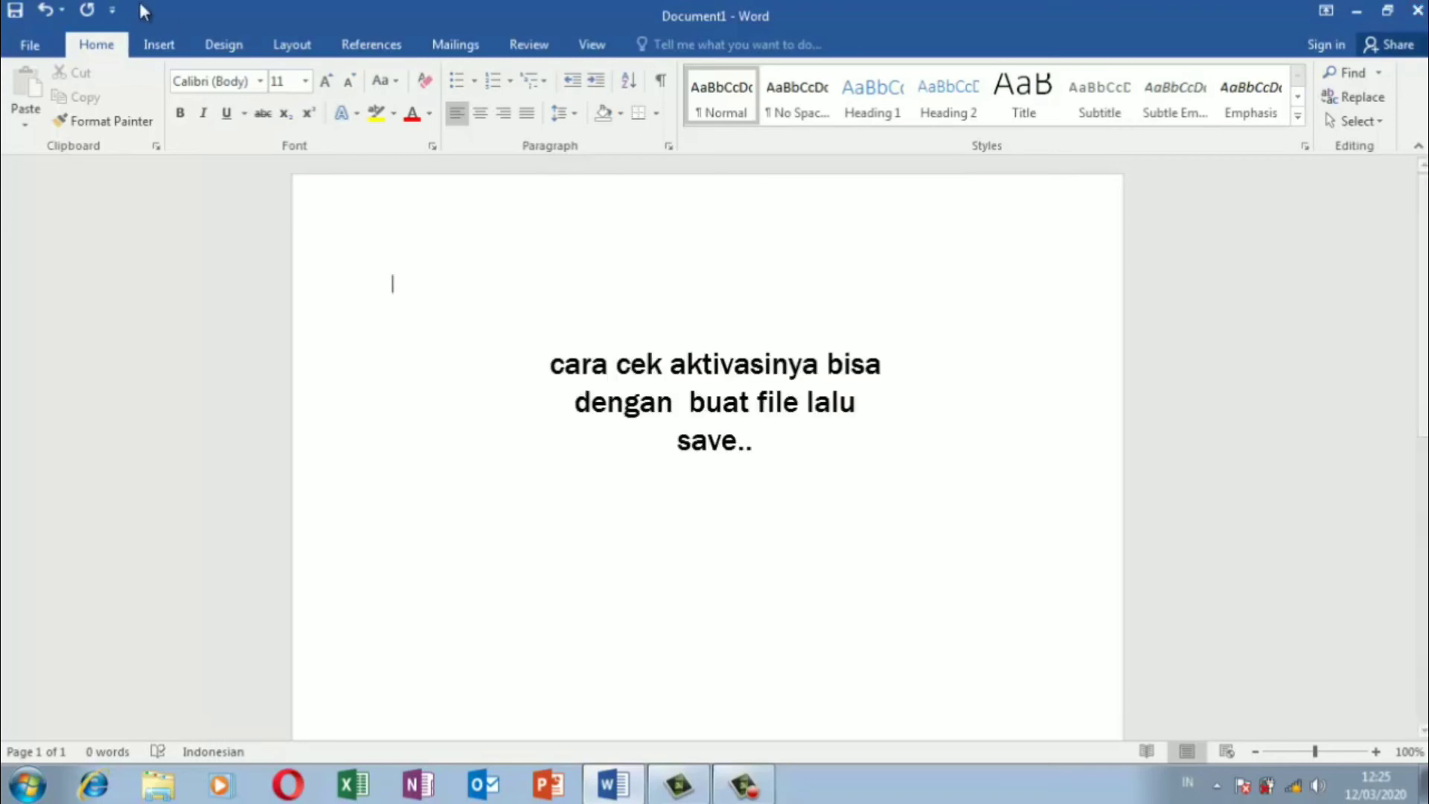
Step: Save the blank document as a Word Document named "kelompok 4" in the Documents library
left_click(30, 45)
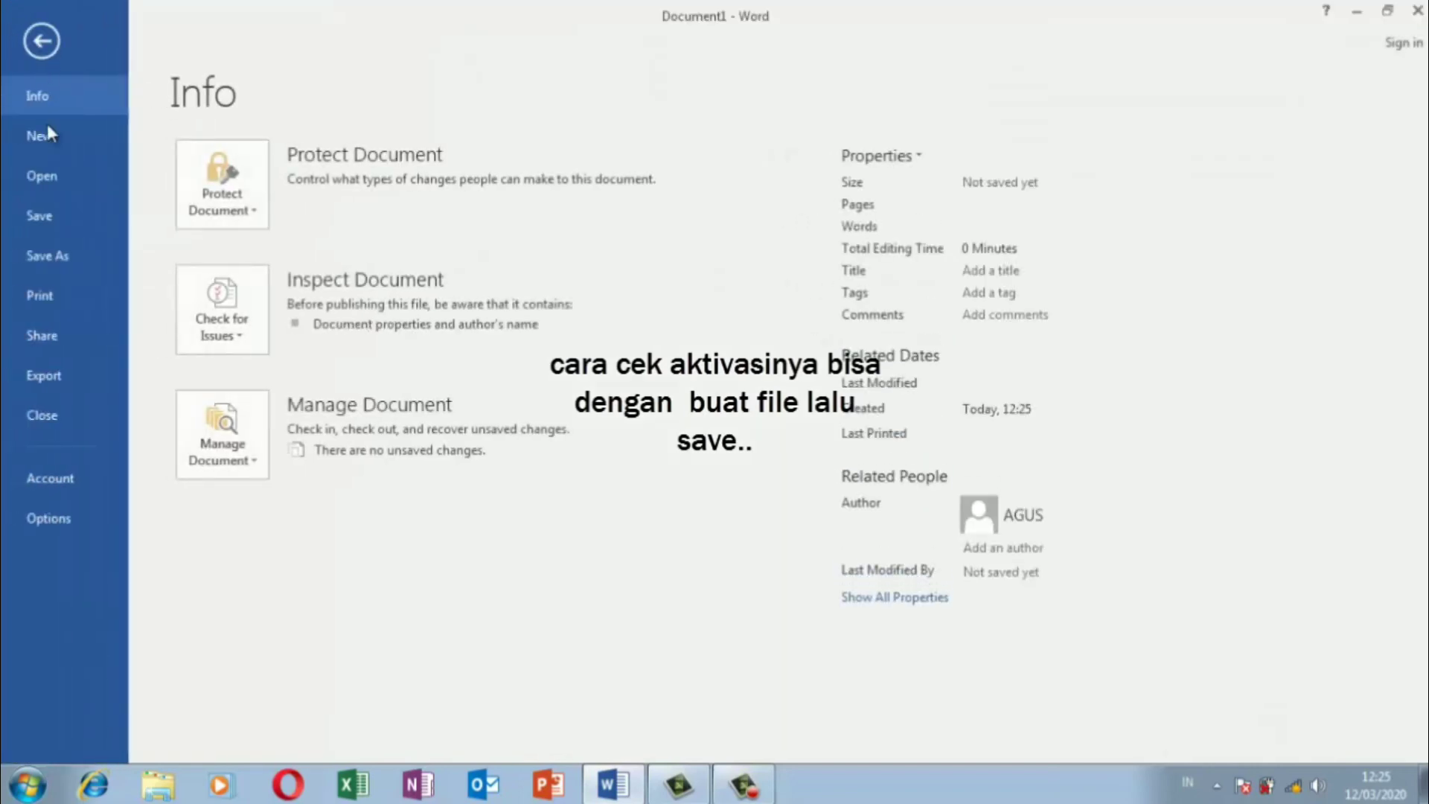
left_click(65, 253)
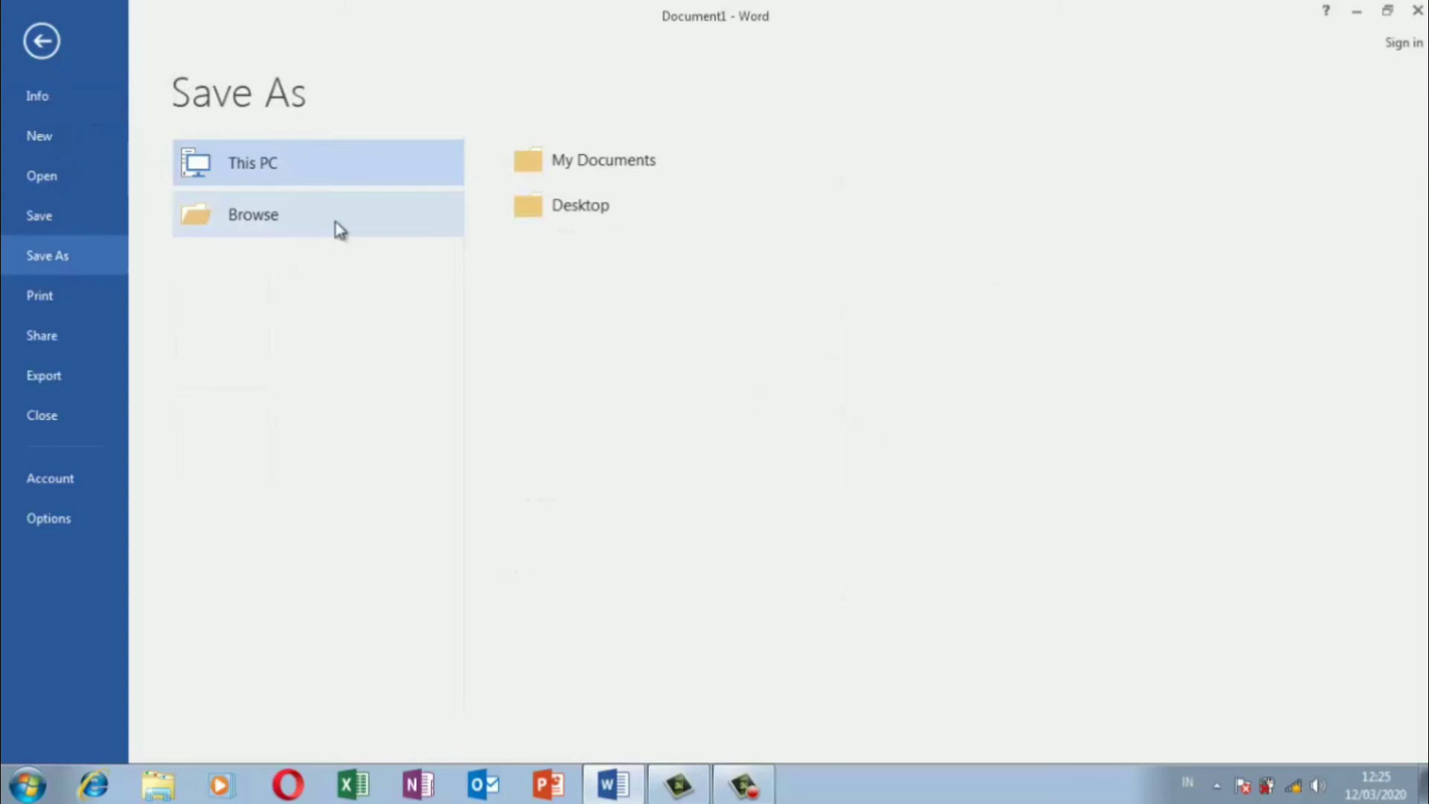
left_click(381, 221)
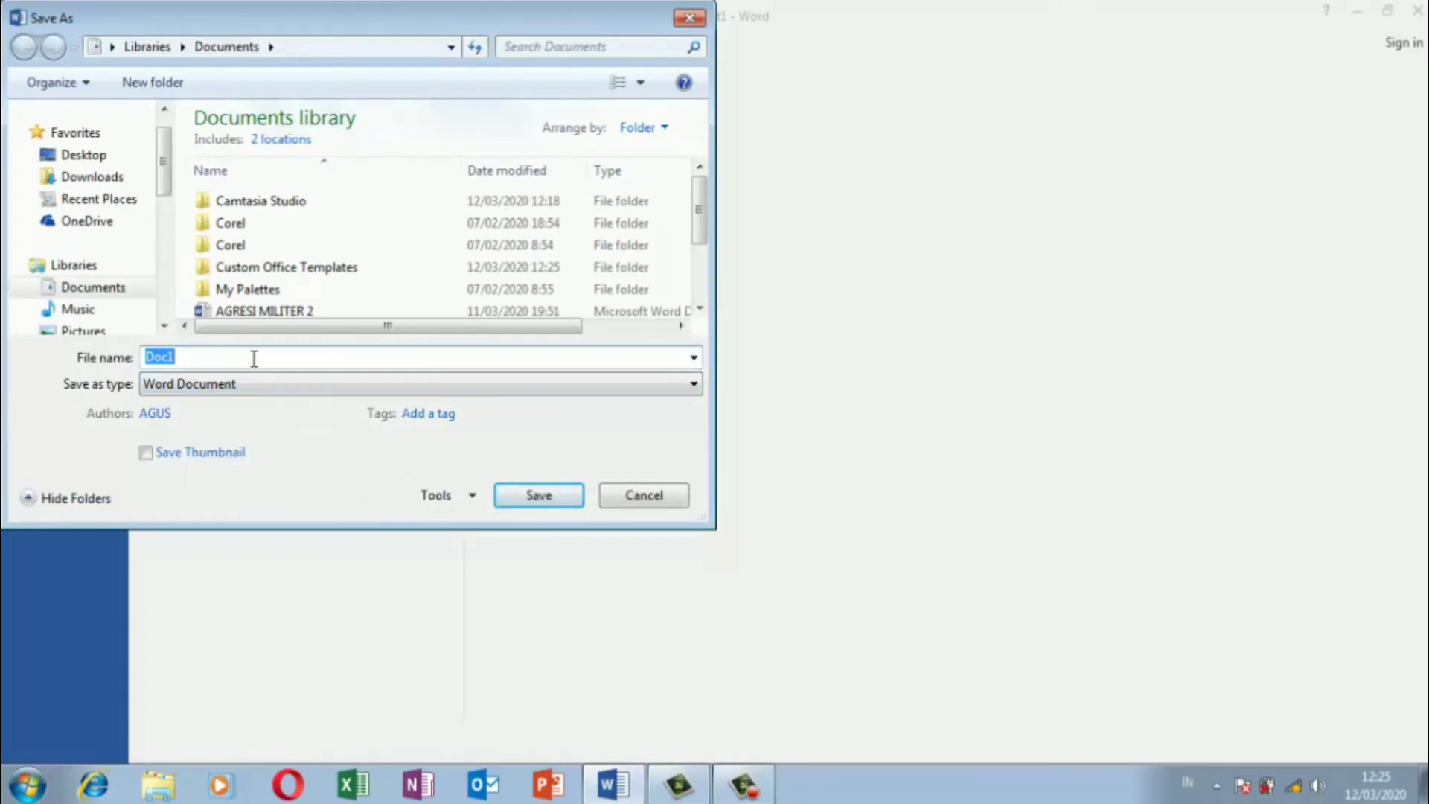
key("BackSpace")
type("kelopok 4")
left_click_drag(198, 357, 175, 363)
left_click(166, 356)
type("m")
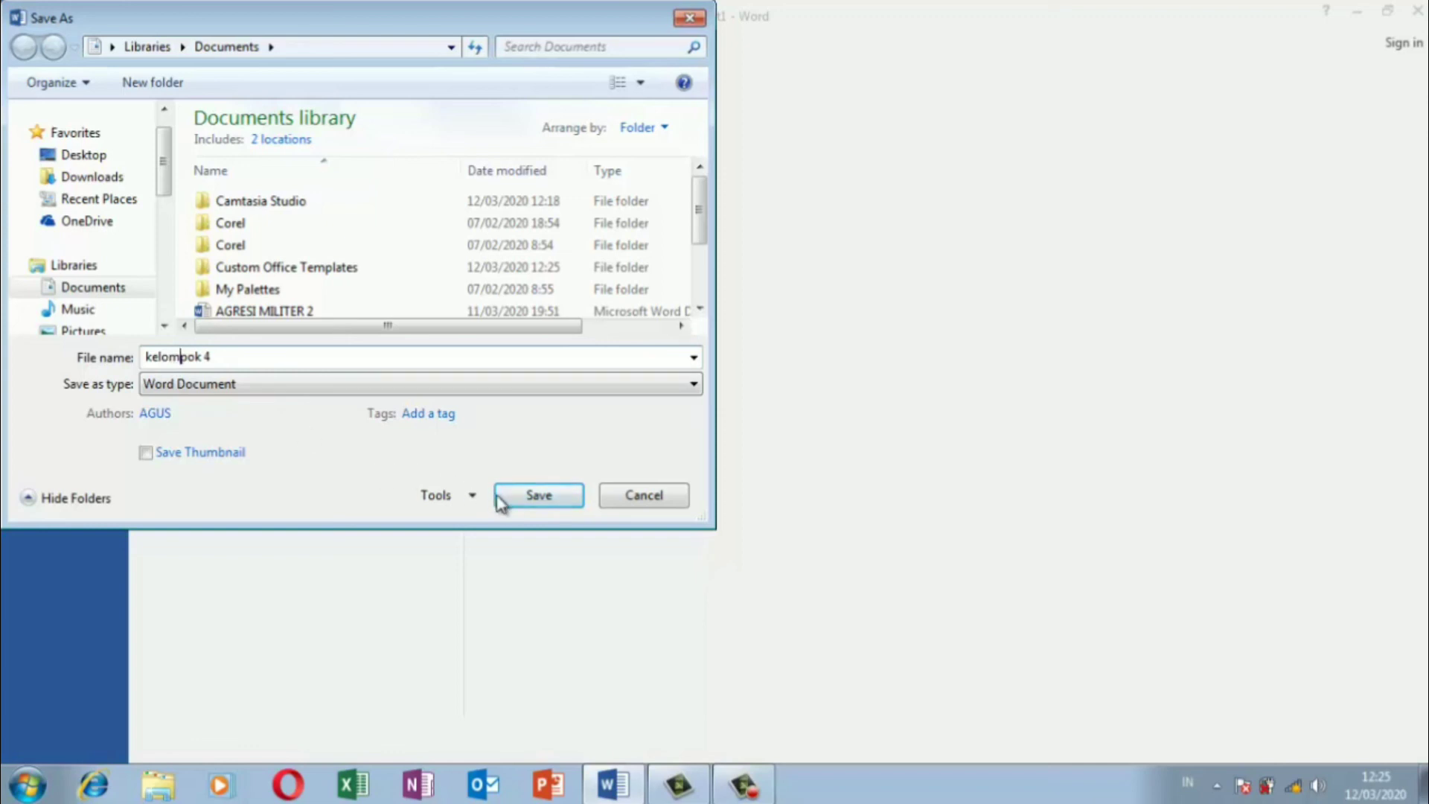
left_click(523, 496)
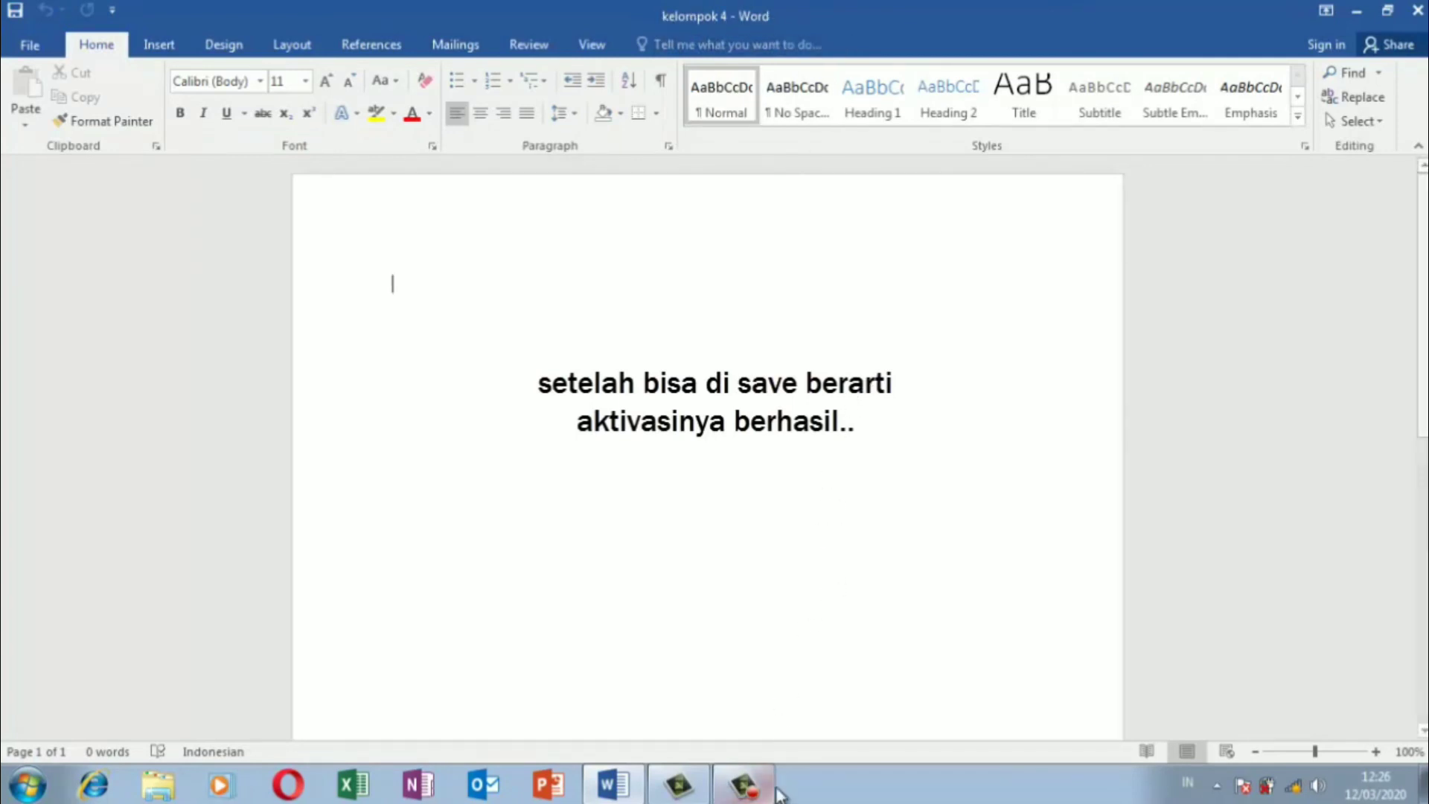
mouse_move(759, 787)
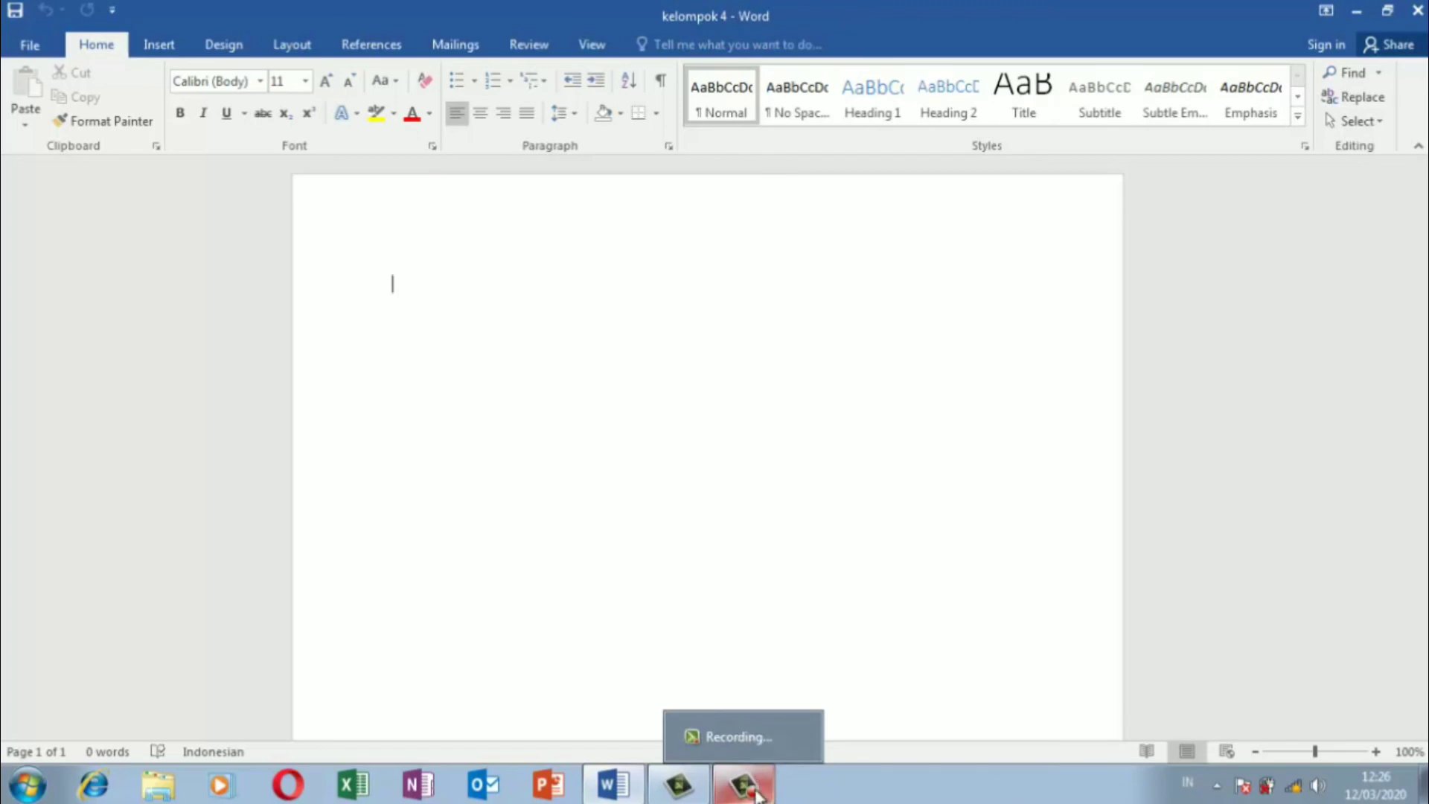
left_click(757, 795)
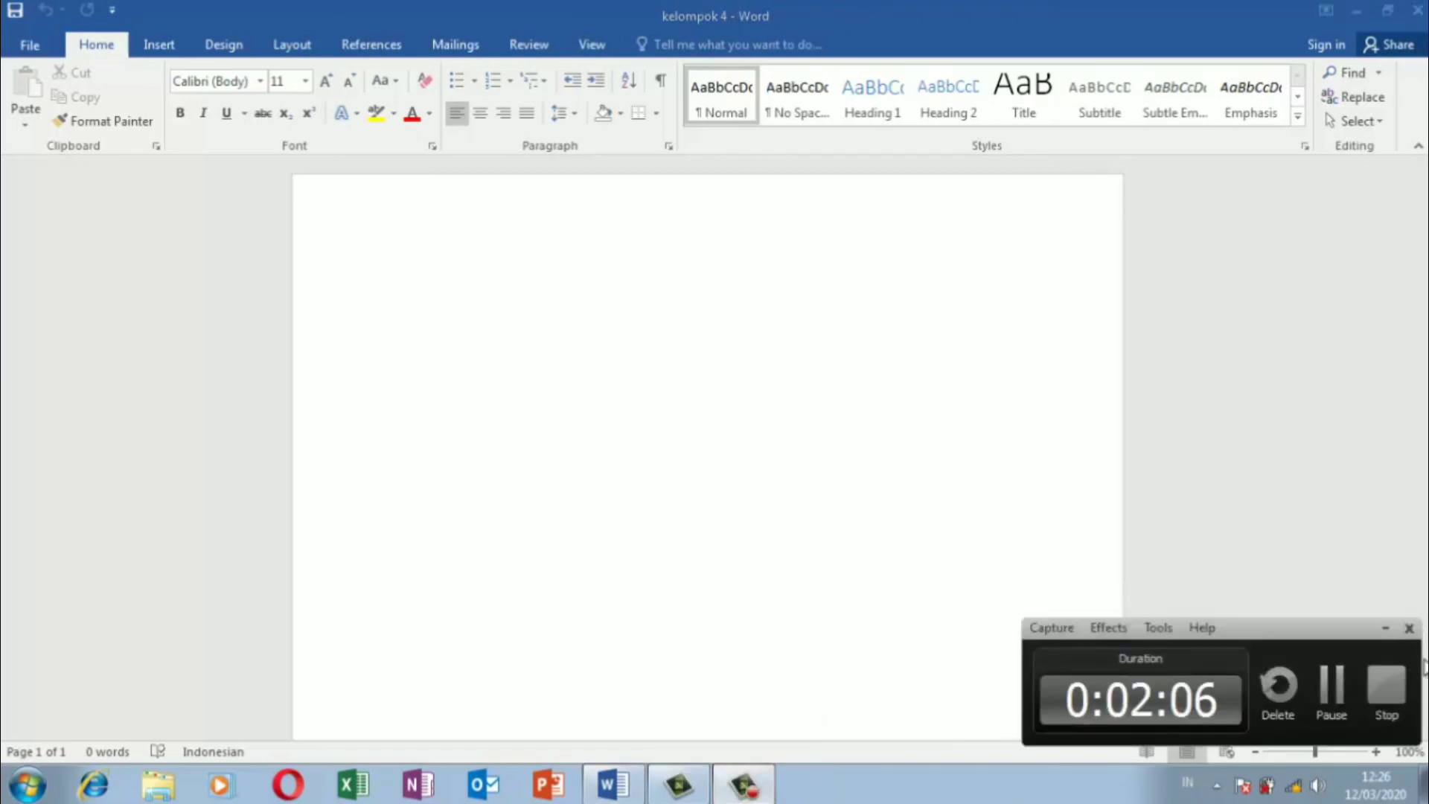
left_click(1391, 687)
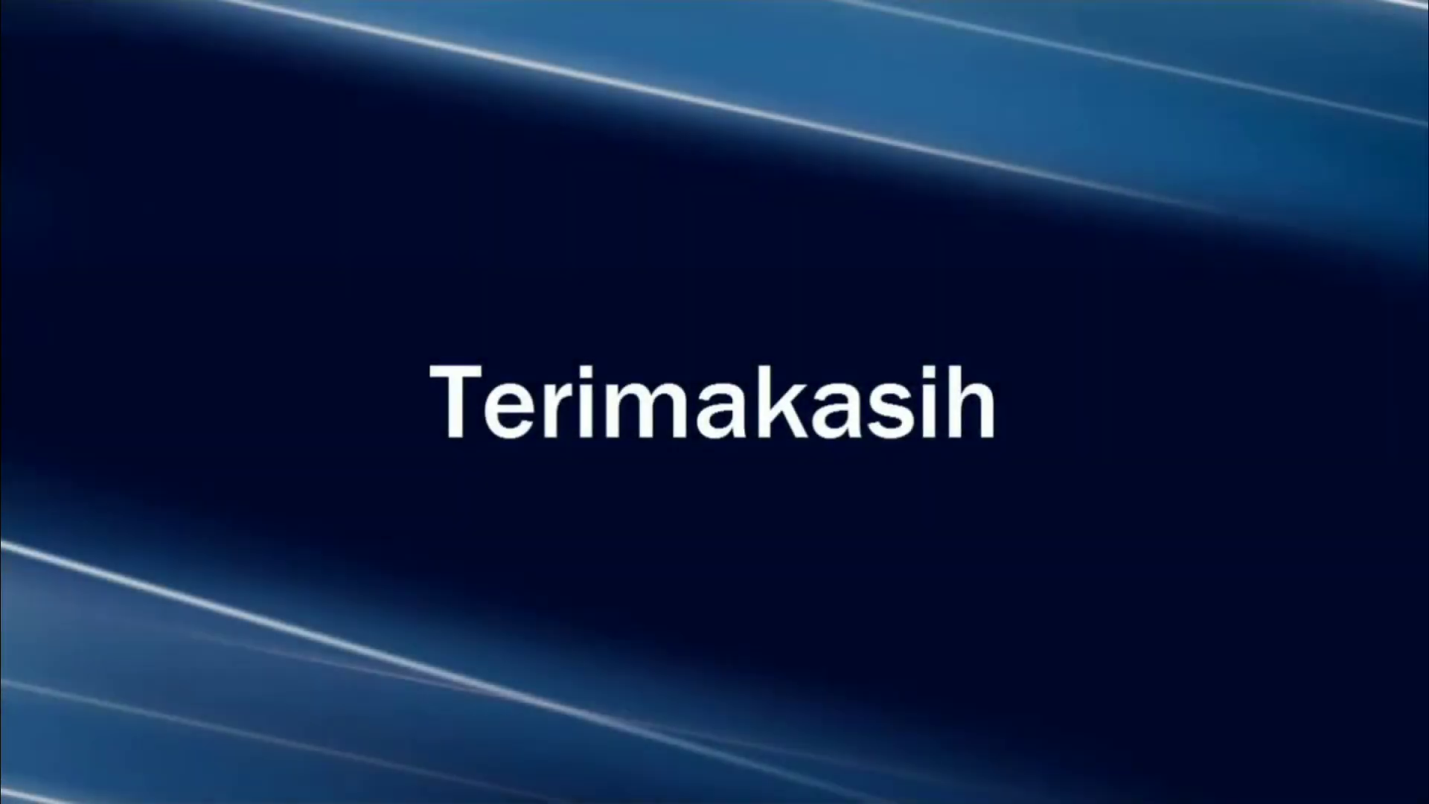